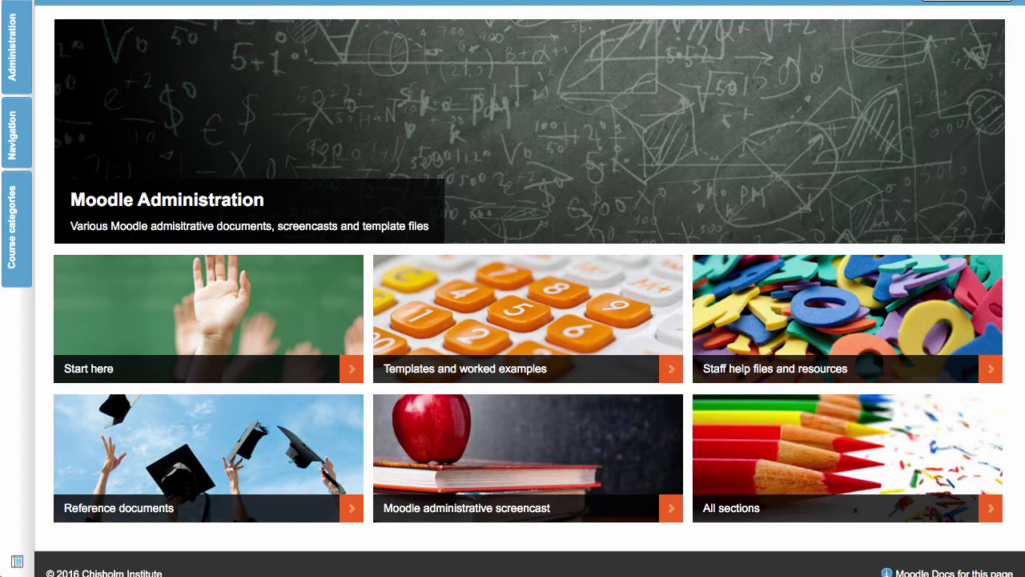
- Browse the Start here and Templates and worked examples sections, showing all sections on one page
left_click(204, 303)
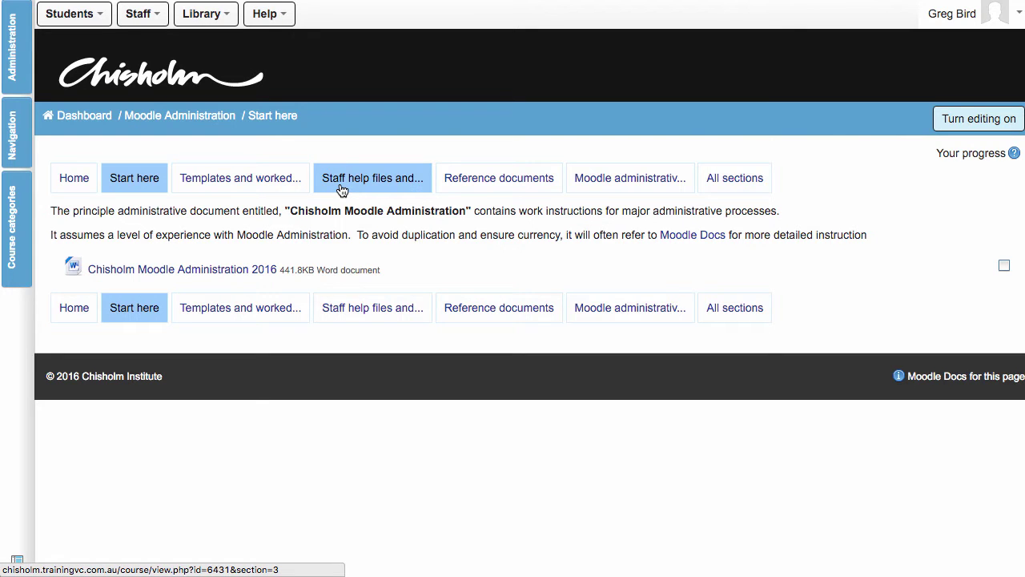
left_click(248, 186)
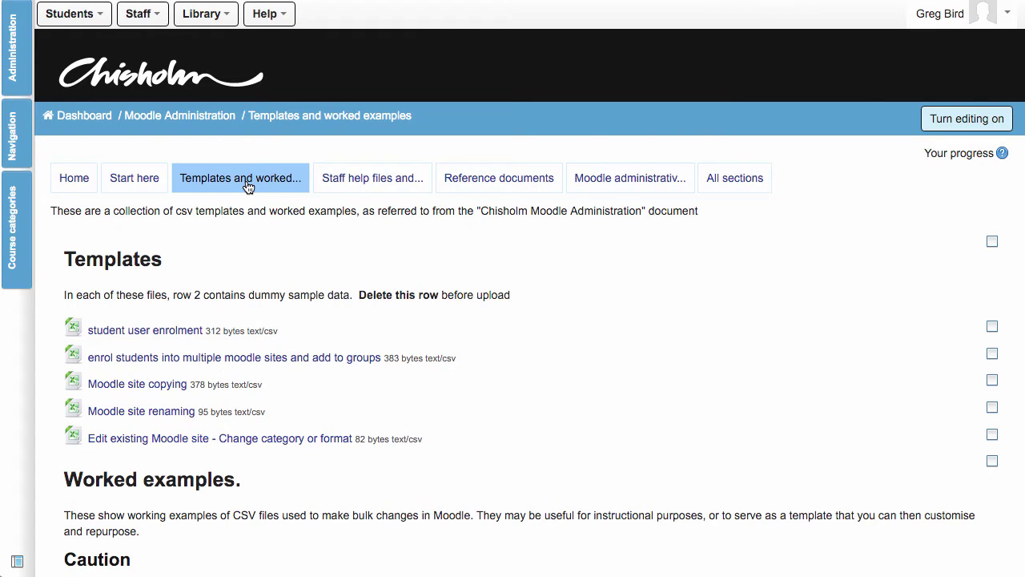
left_click(746, 189)
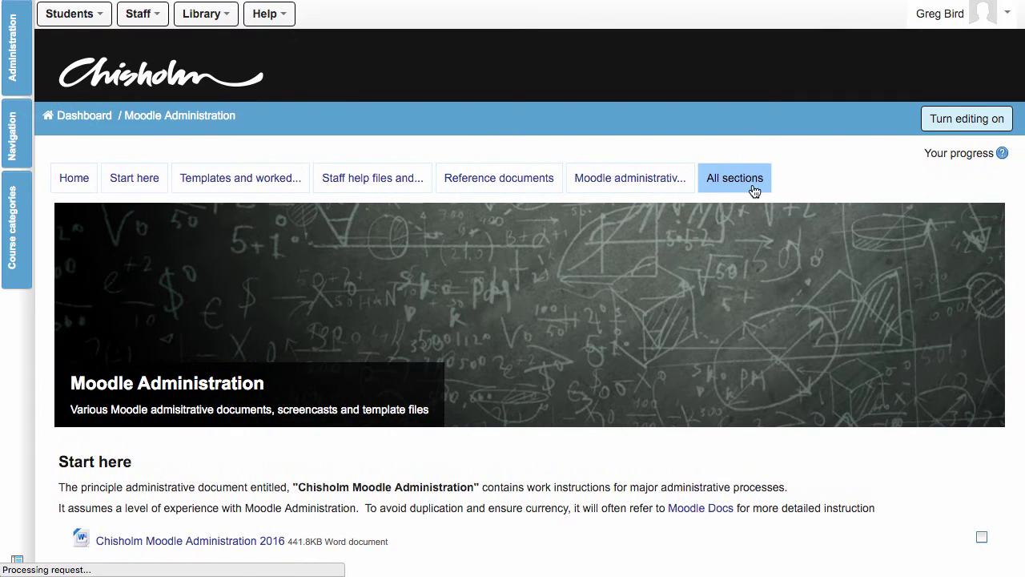
scroll(1023, 229, "down", 10)
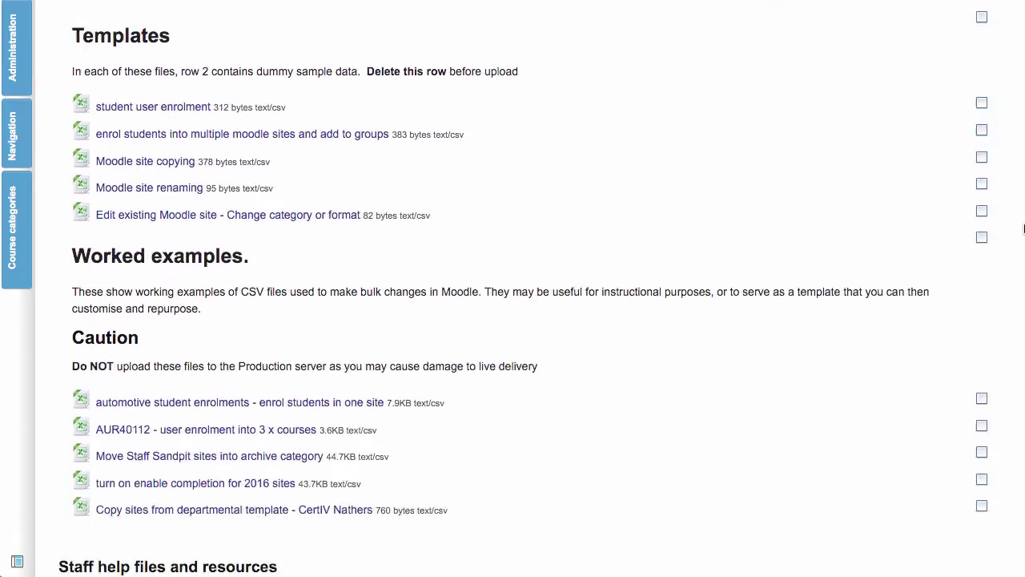
scroll(1023, 229, "down", 15)
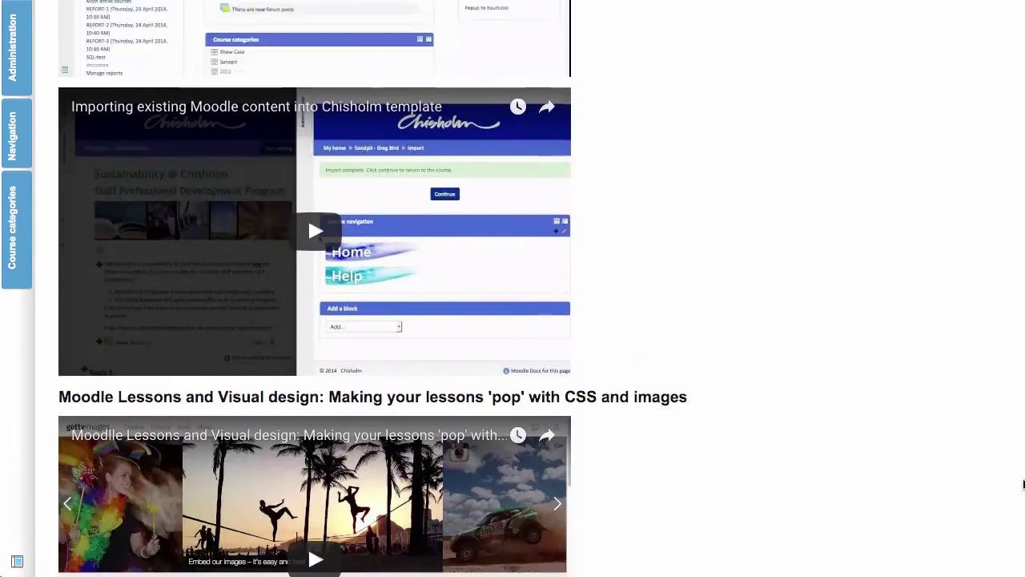
left_click_drag(1023, 484, 1017, 69)
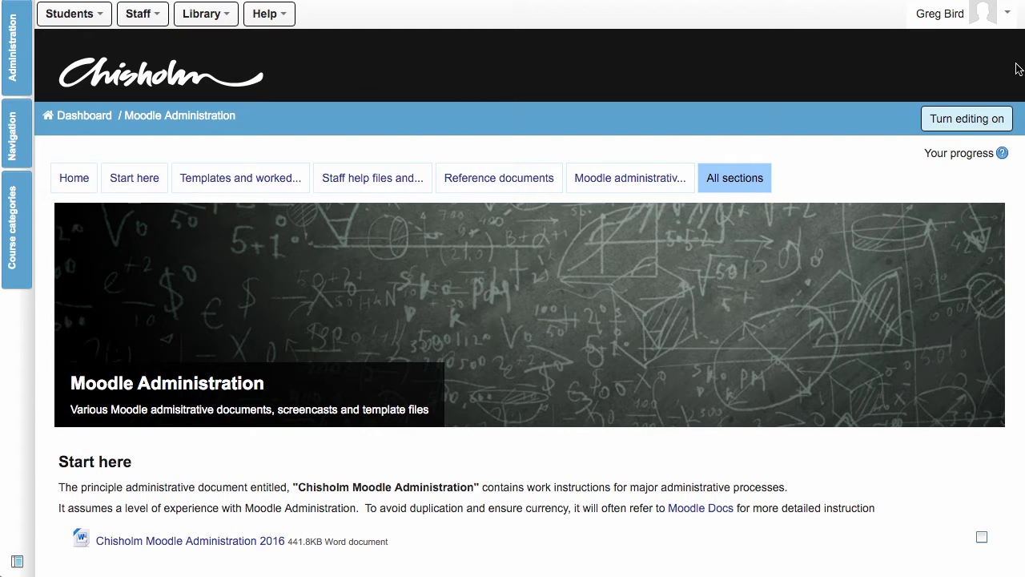
- View the administrative screencast and Reference documents sections, then return to the course home page
left_click(667, 179)
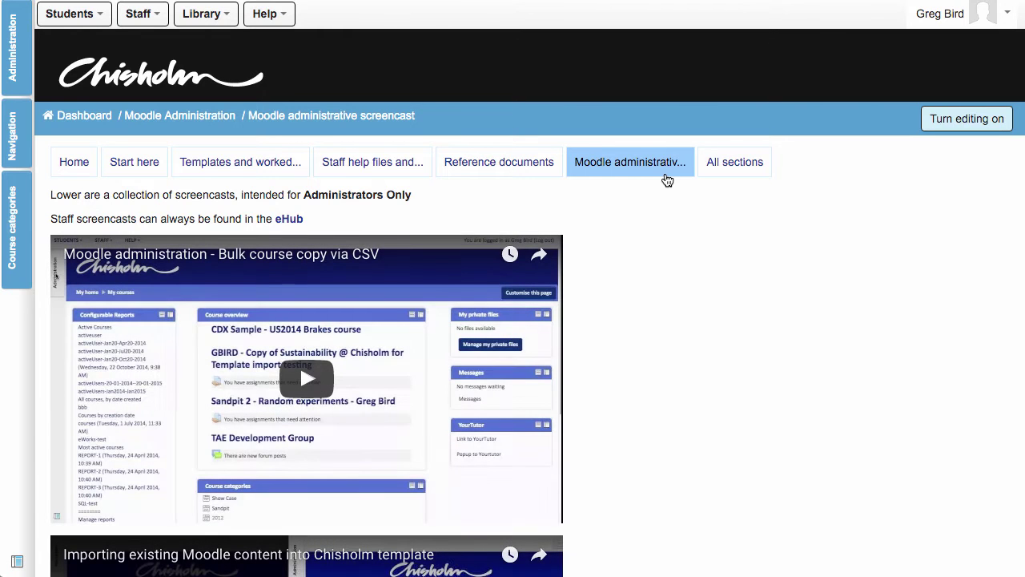
left_click(532, 177)
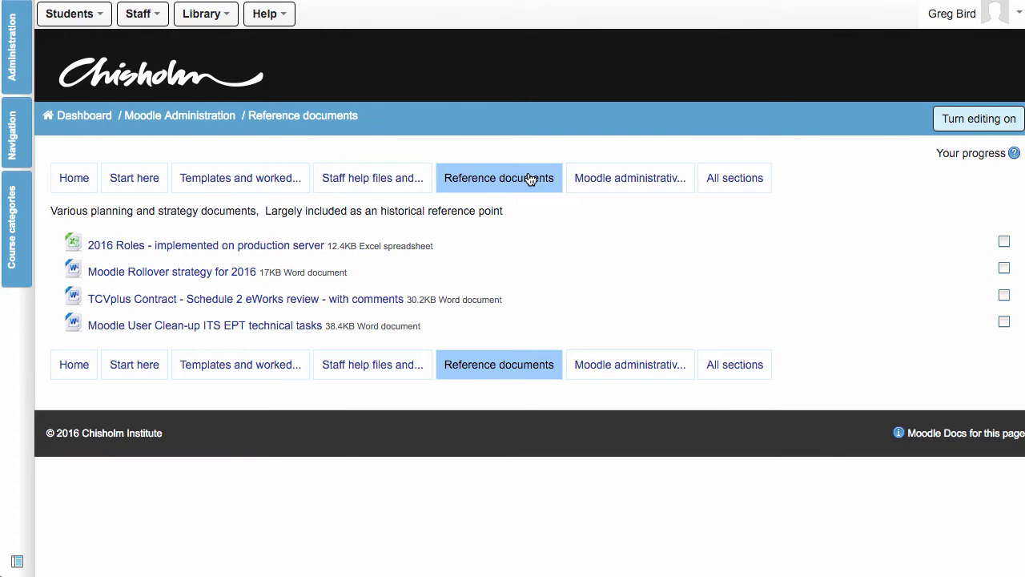
left_click(66, 182)
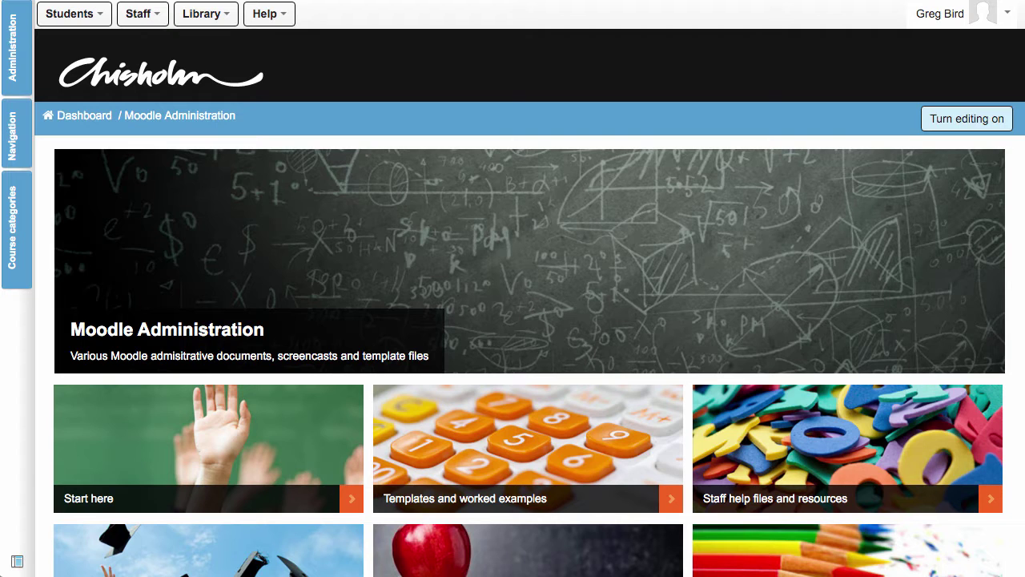
left_click_drag(1024, 517, 365, 455)
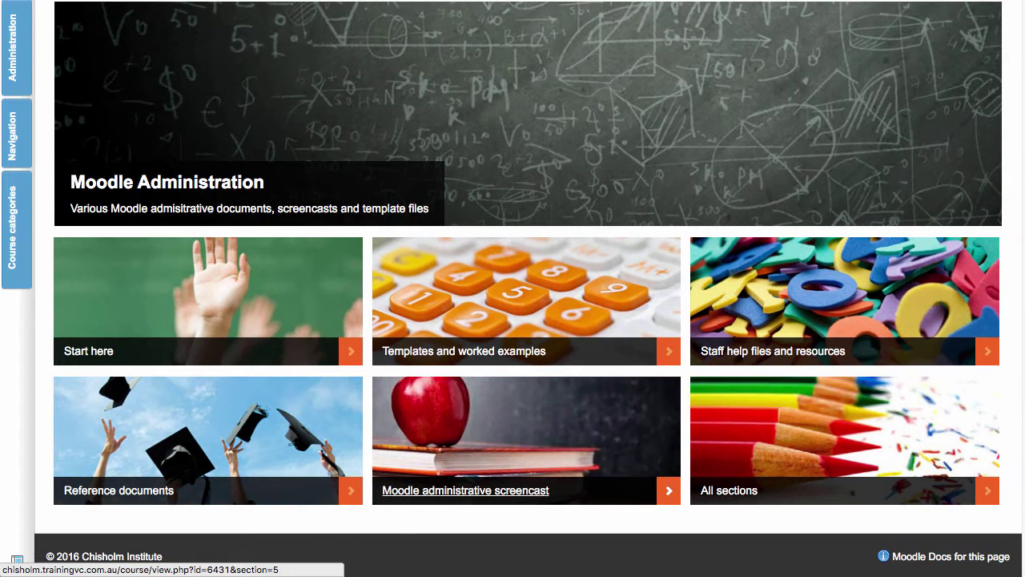
- Change the New from blank course's format from Topics to Tile format and save
left_click(919, 293)
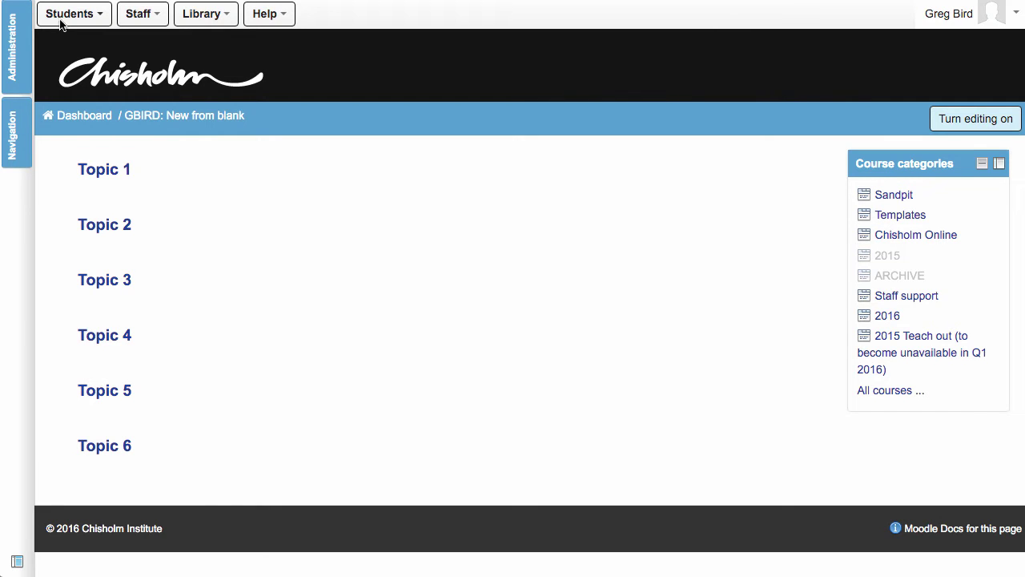
left_click(30, 55)
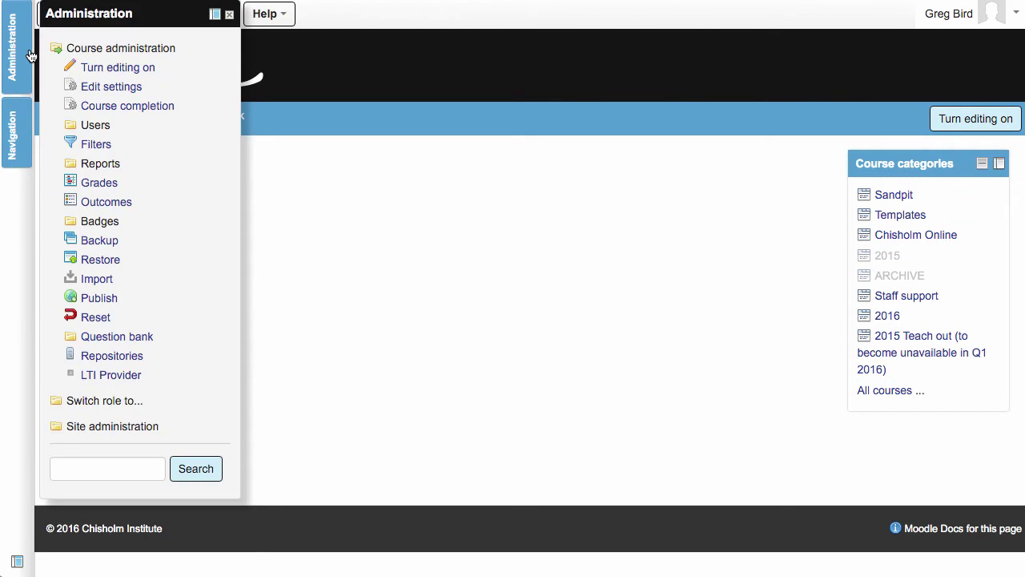
left_click(109, 89)
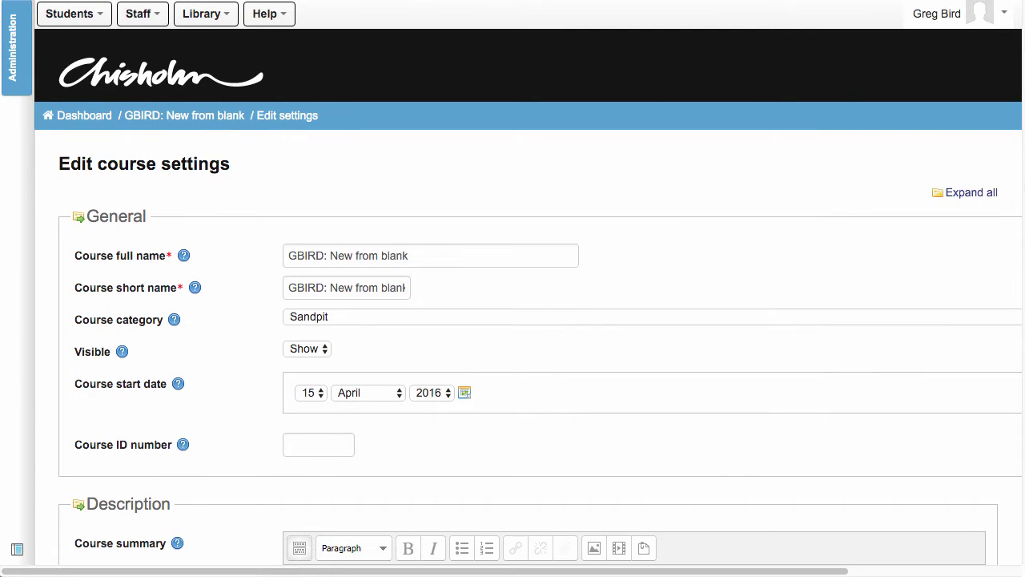
scroll(1000, 406, "down", 10)
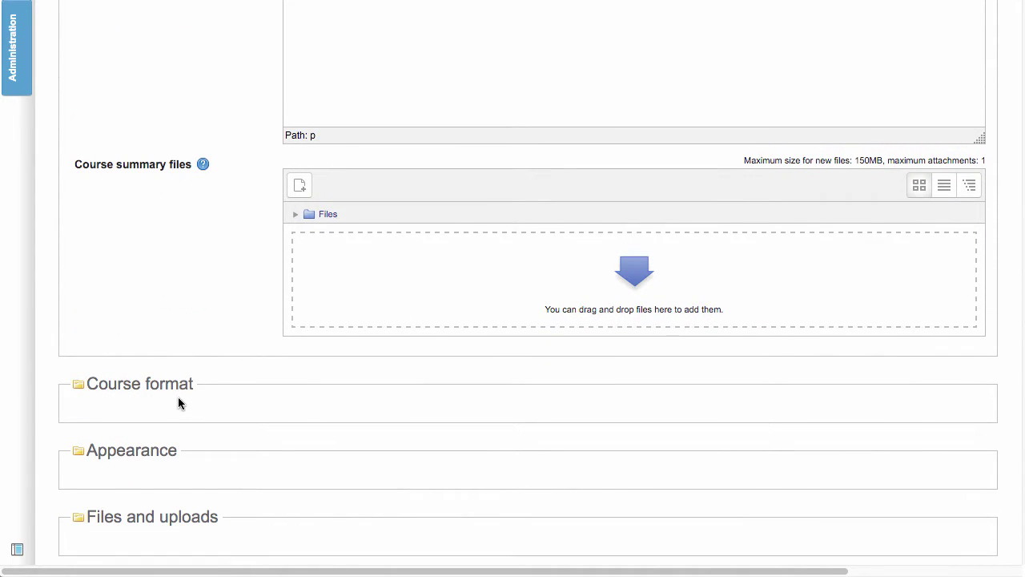
left_click(172, 389)
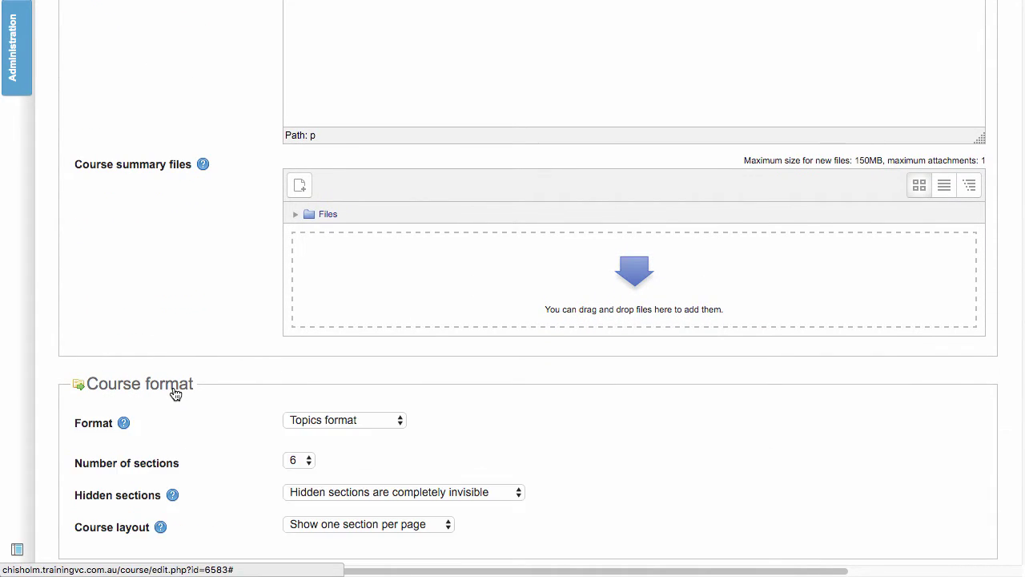
left_click(377, 420)
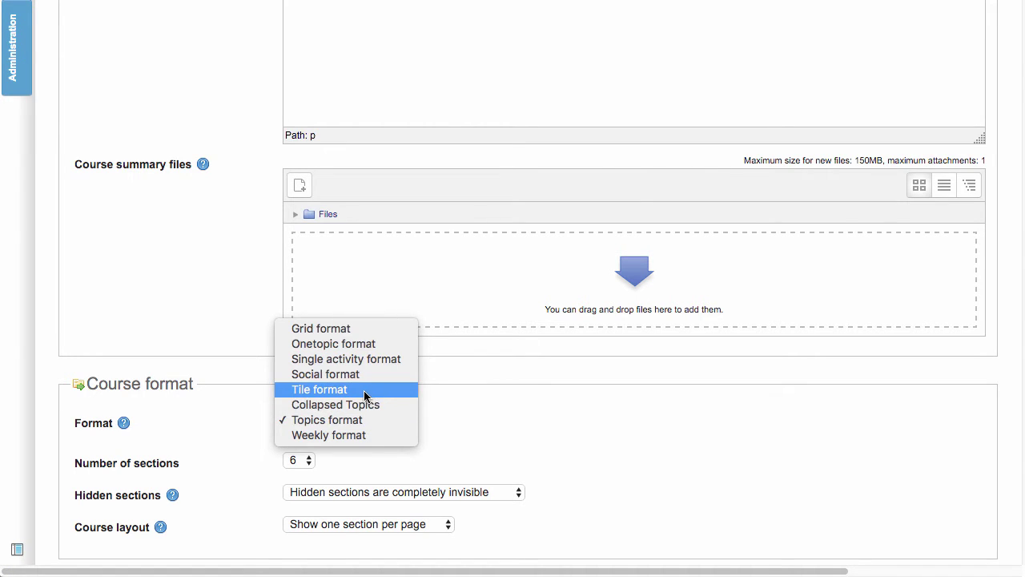
key("Escape")
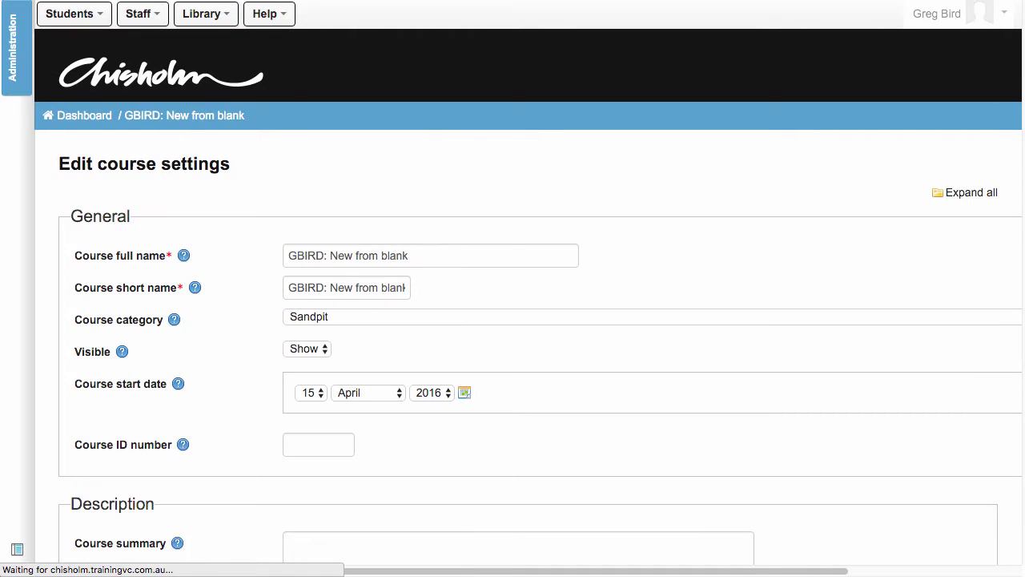
scroll(528, 321, "down", 10)
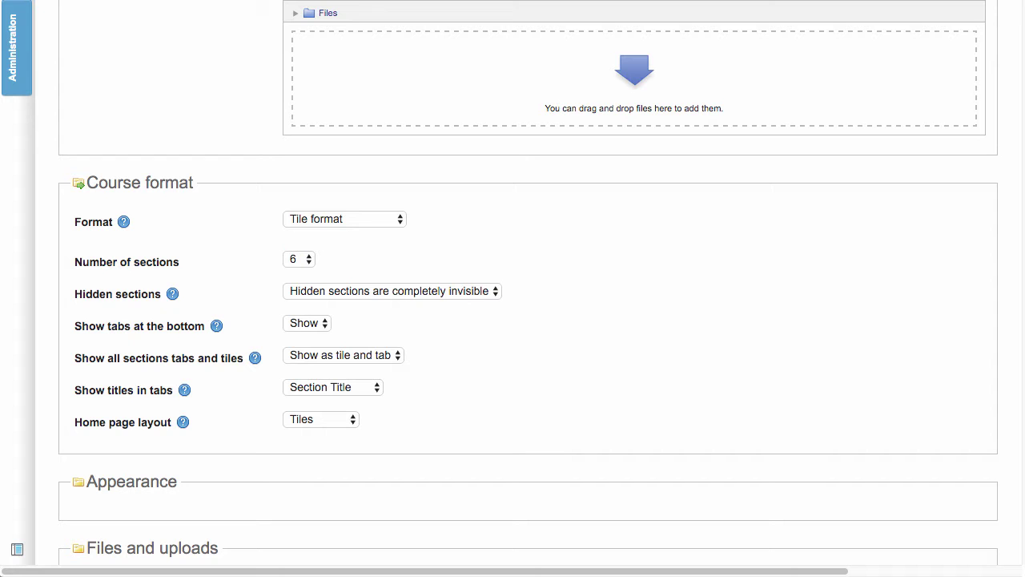
scroll(513, 288, "down", 6)
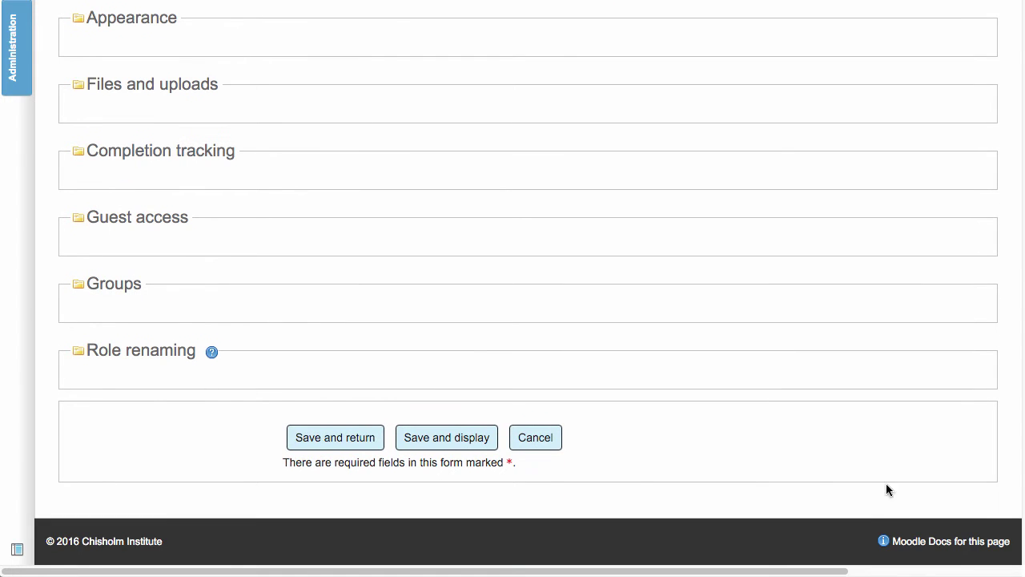
left_click(333, 443)
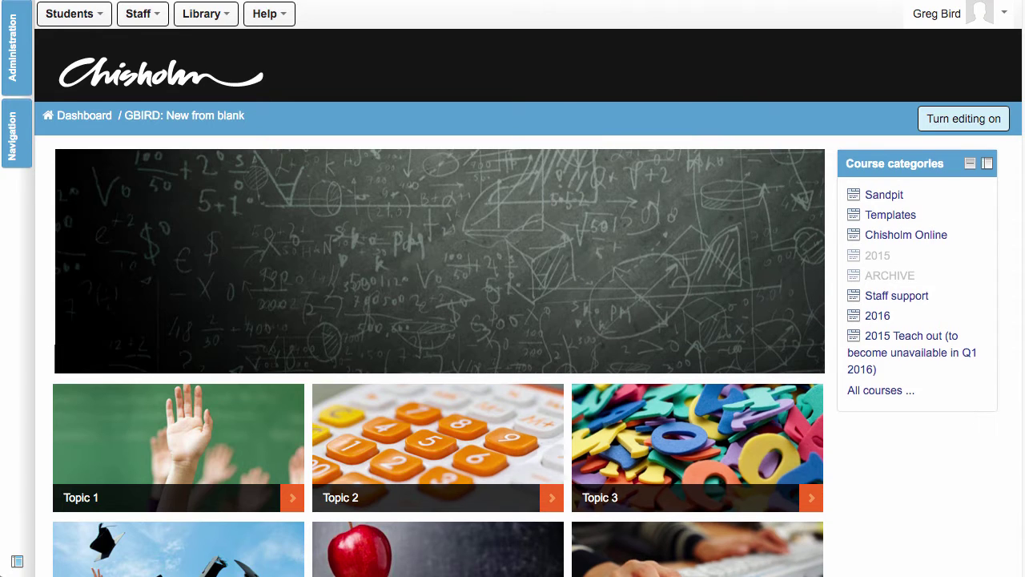
scroll(1023, 392, "down", 5)
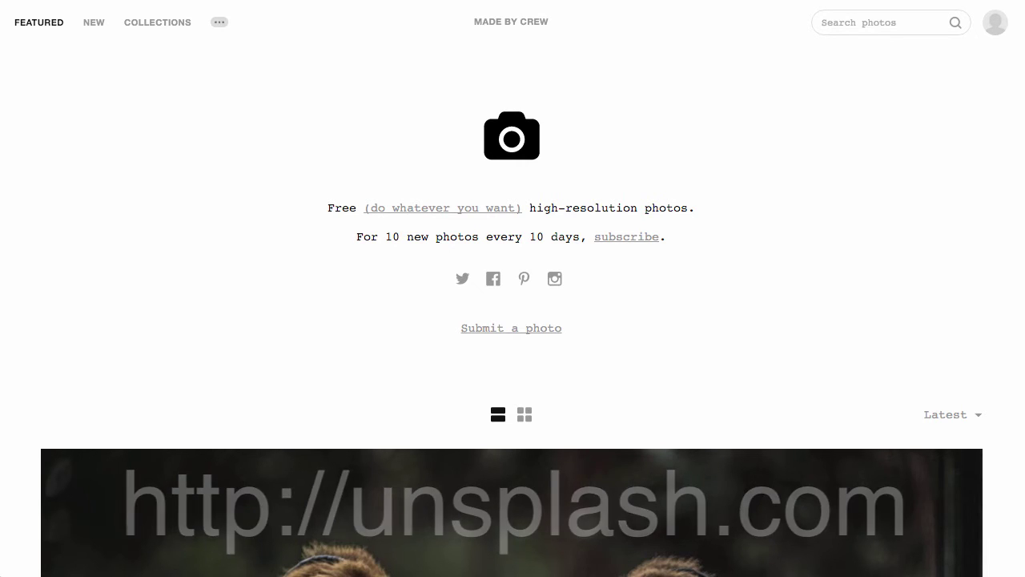
scroll(513, 321, "down", 5)
scroll(513, 320, "down", 7)
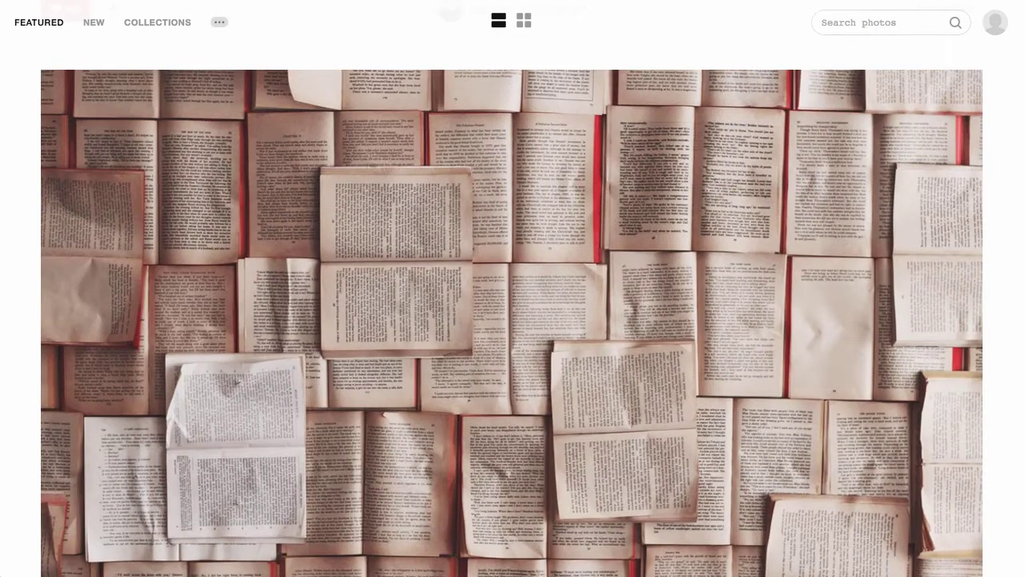
scroll(513, 321, "down", 12)
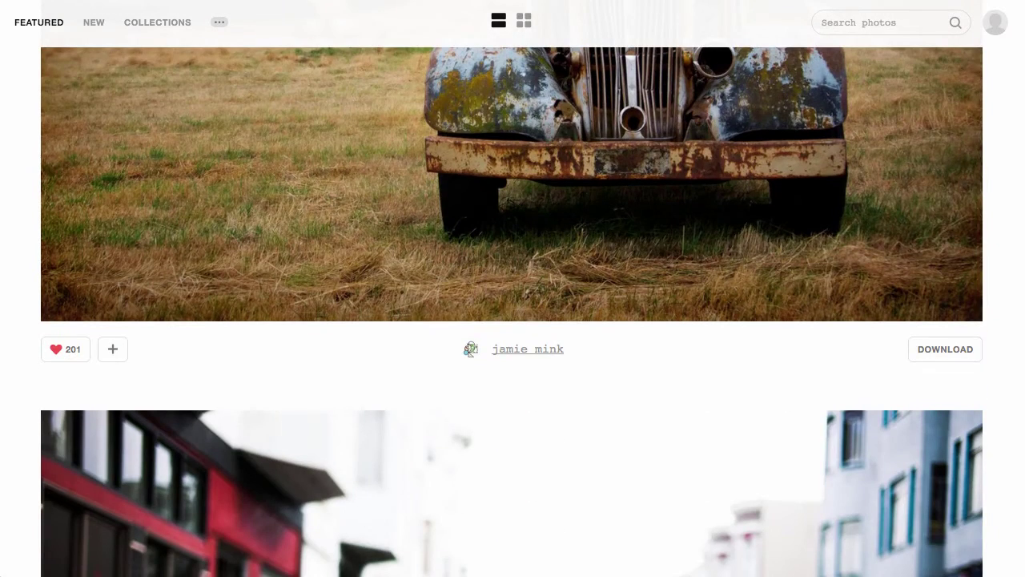
scroll(512, 321, "down", 6)
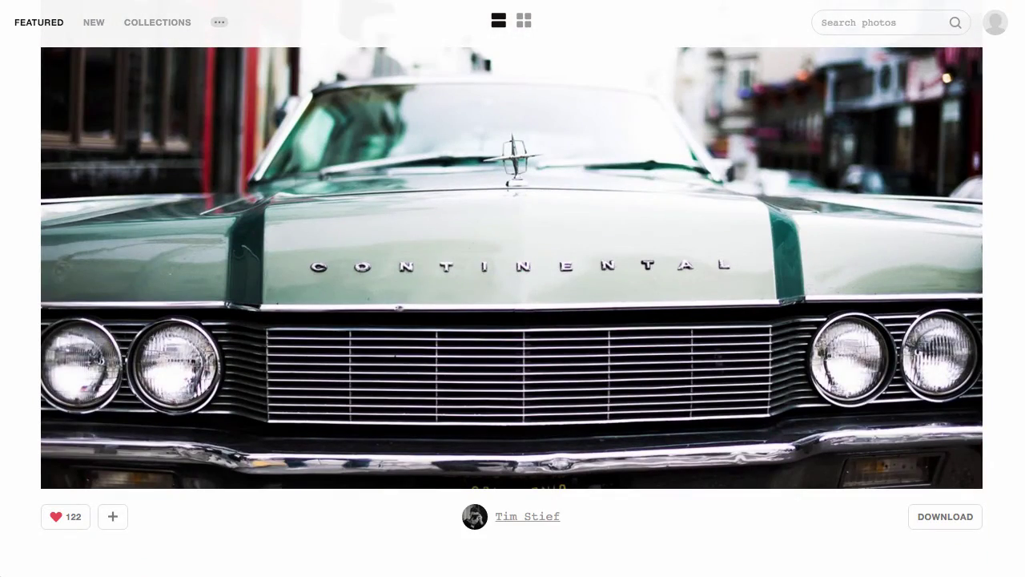
scroll(512, 320, "down", 7)
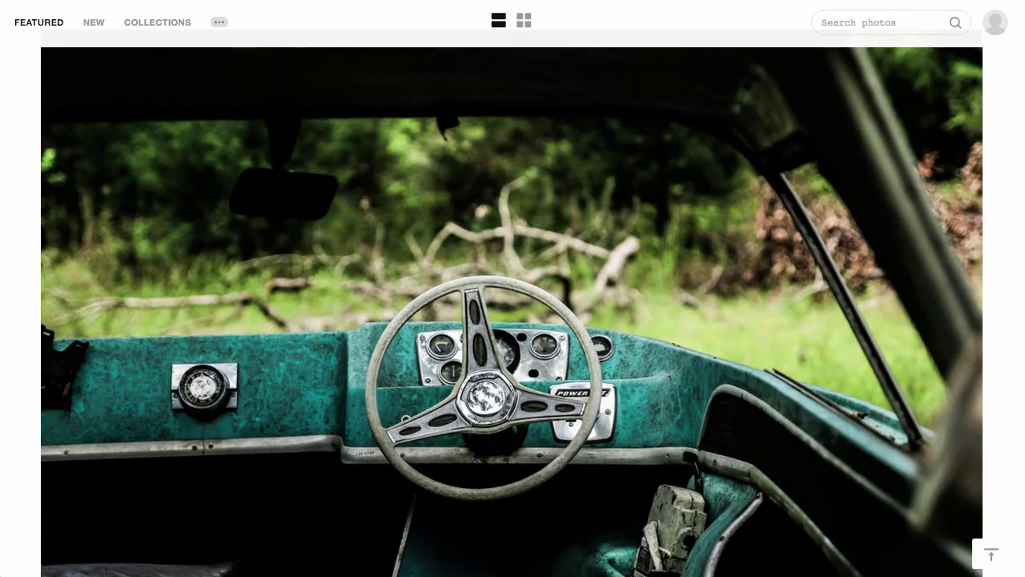
scroll(513, 320, "down", 20)
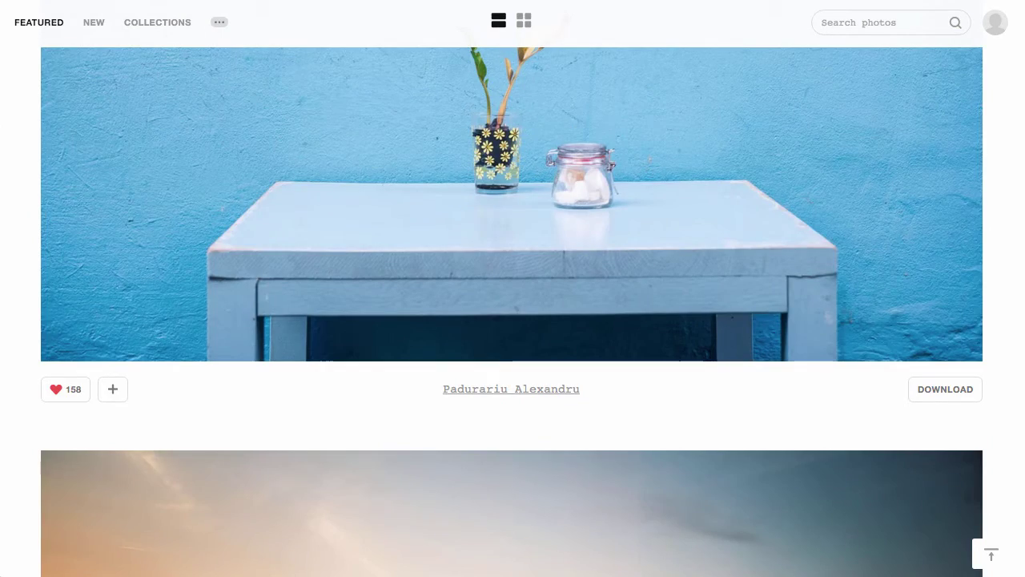
key("Home")
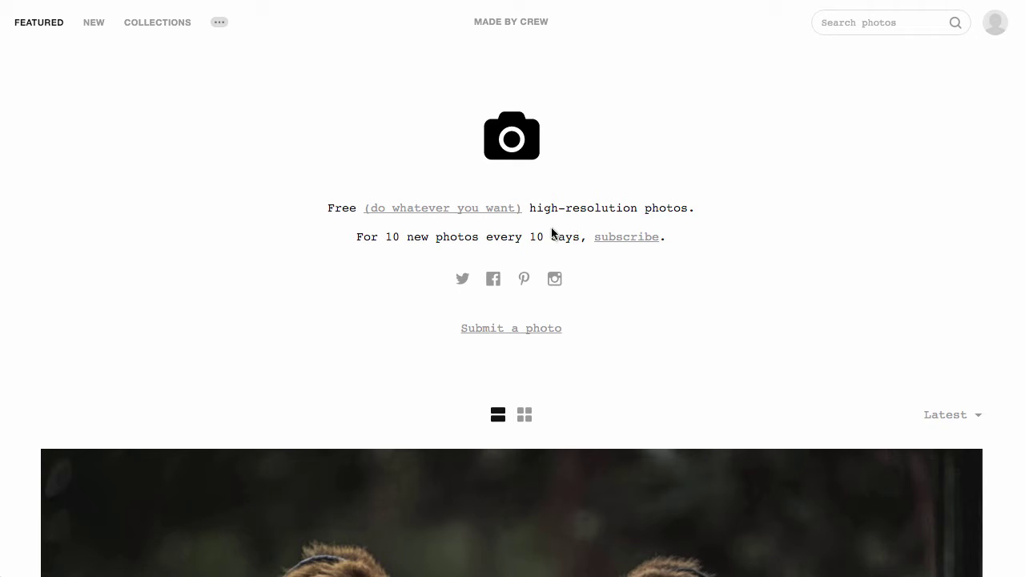
- Open the Unsplash License and highlight the passage about free use without permission
left_click(464, 215)
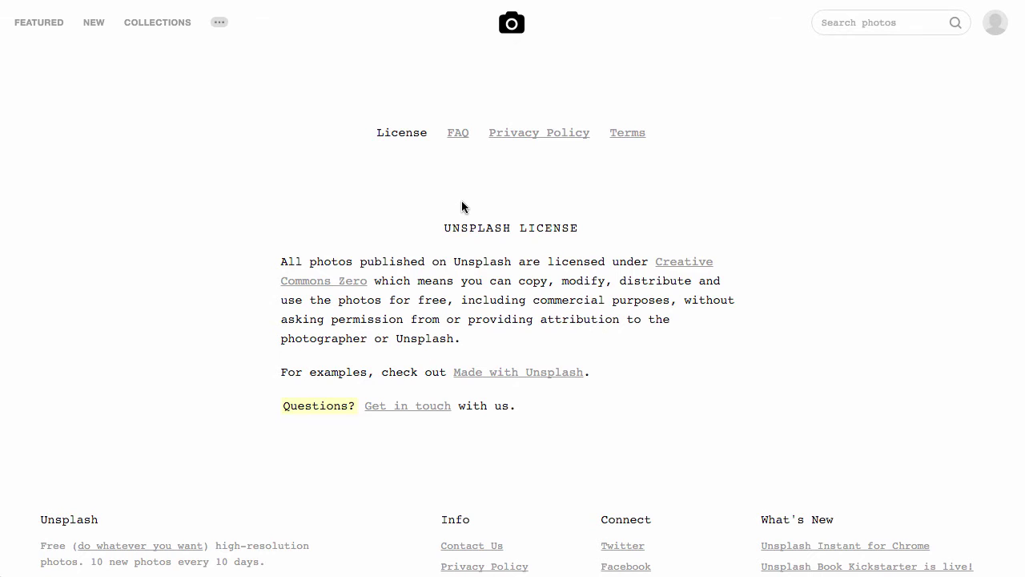
left_click_drag(520, 282, 370, 336)
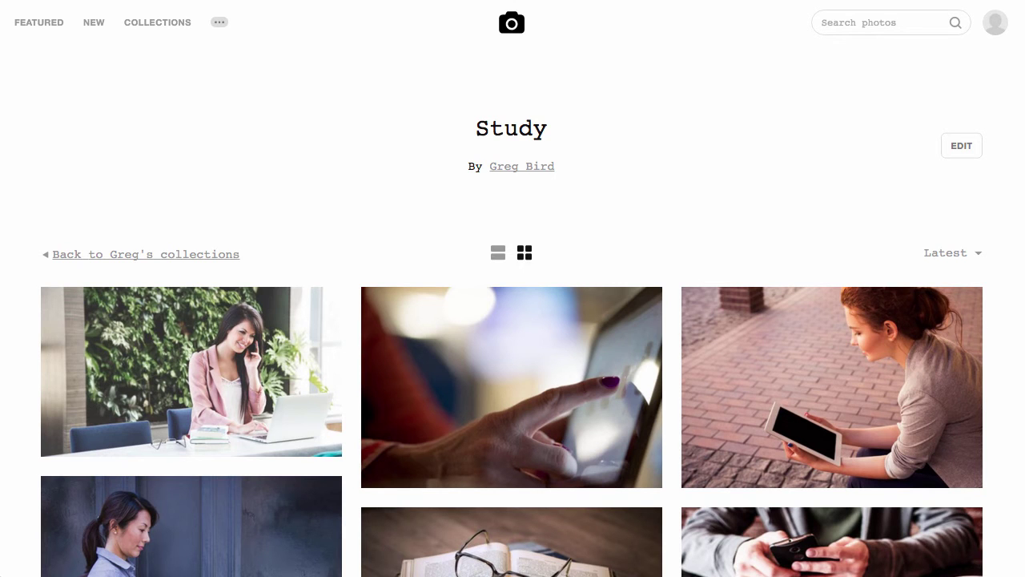
scroll(512, 340, "down", 6)
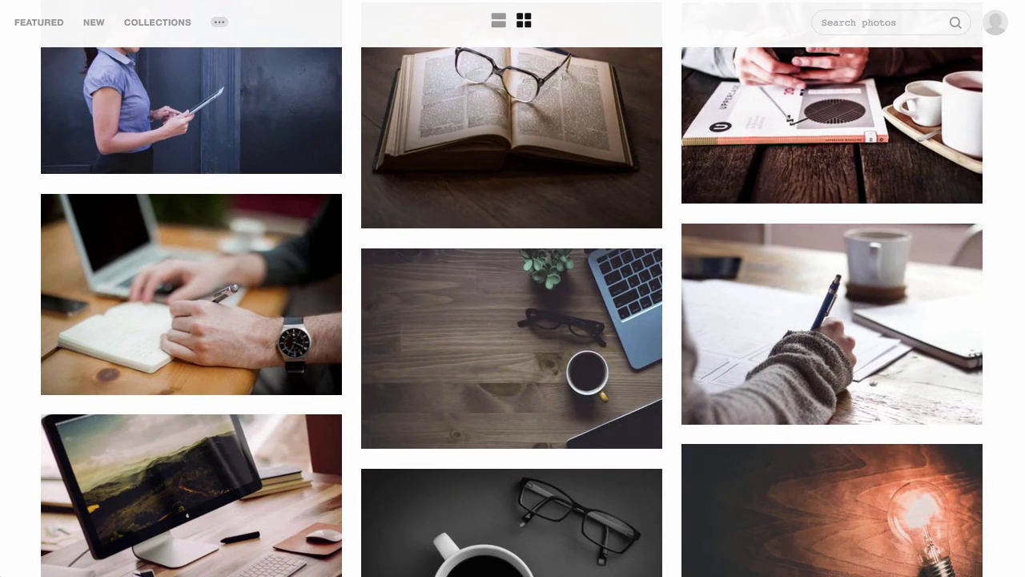
scroll(512, 289, "down", 9)
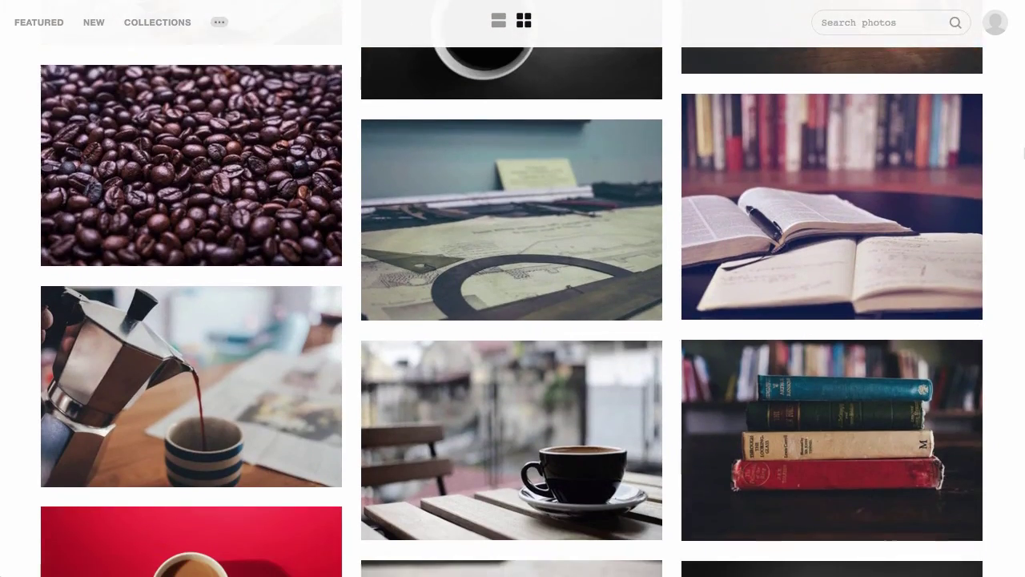
scroll(1024, 173, "down", 9)
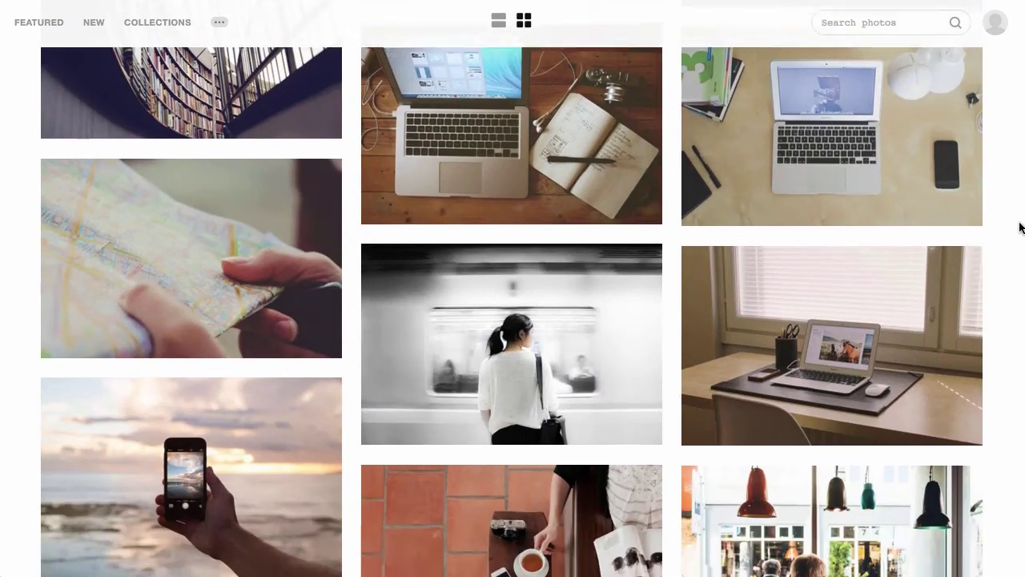
scroll(1022, 244, "down", 9)
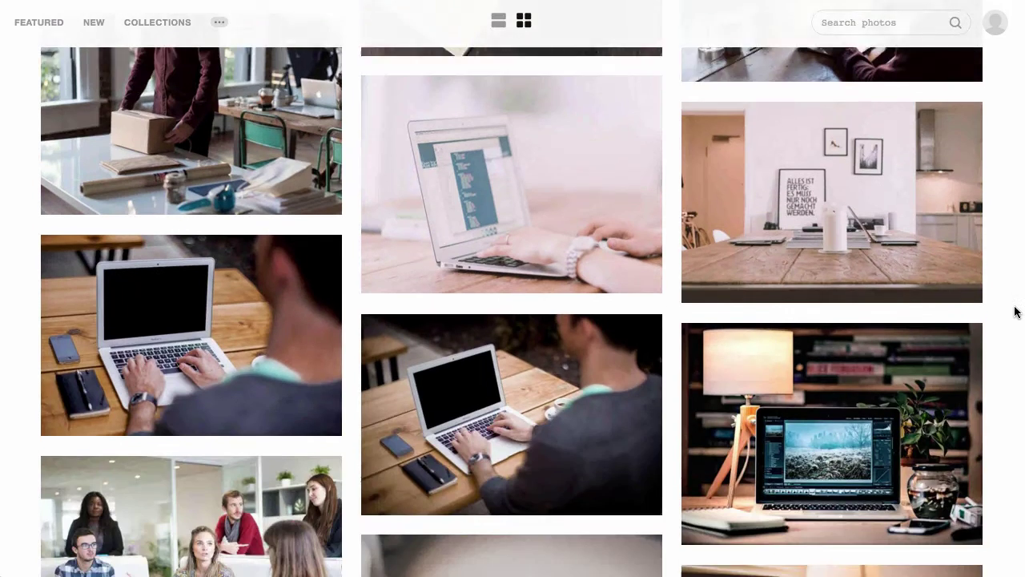
scroll(1016, 312, "down", 3)
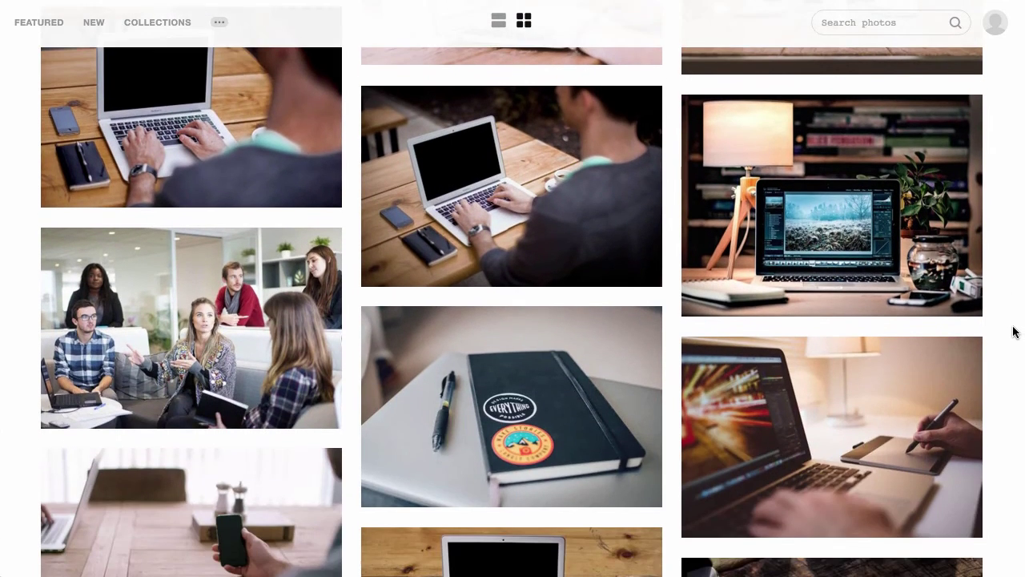
scroll(1014, 332, "down", 3)
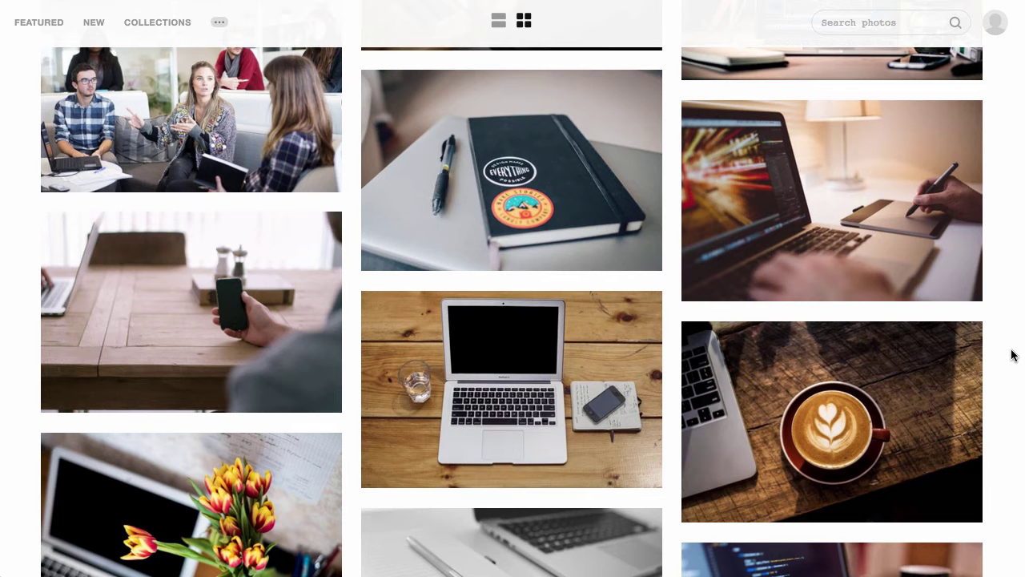
scroll(1012, 355, "down", 4)
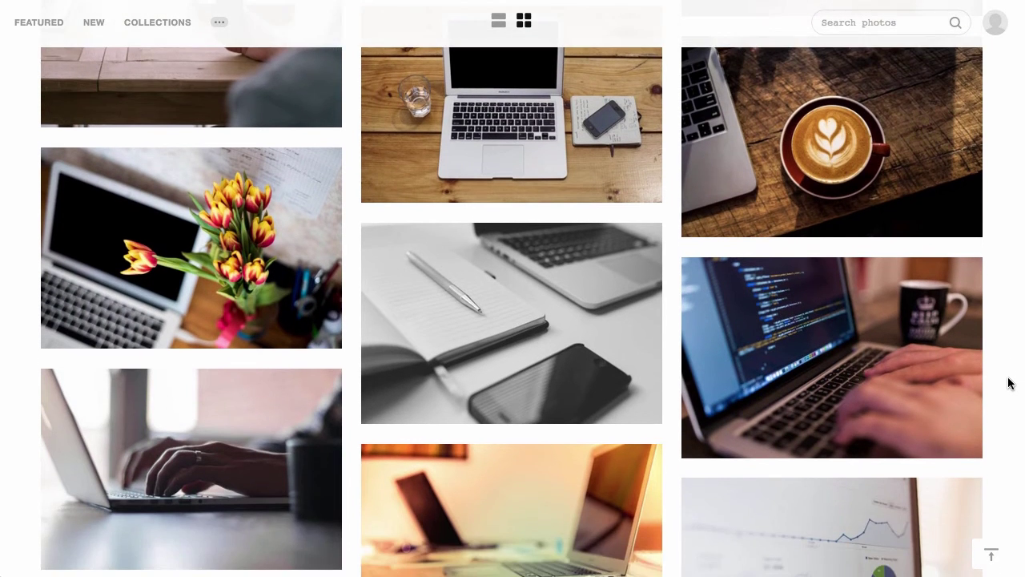
scroll(1008, 384, "down", 2)
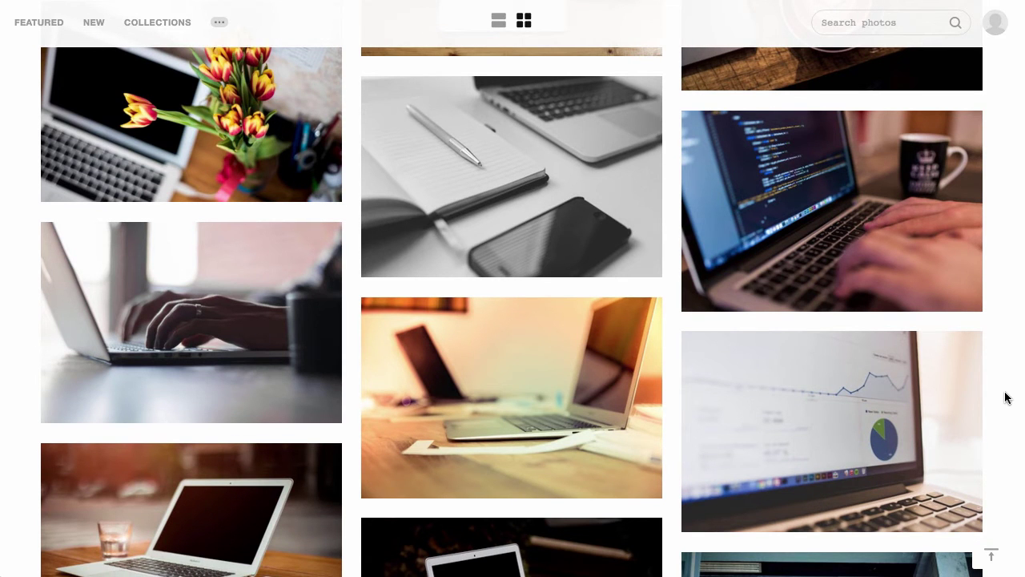
scroll(1005, 401, "down", 5)
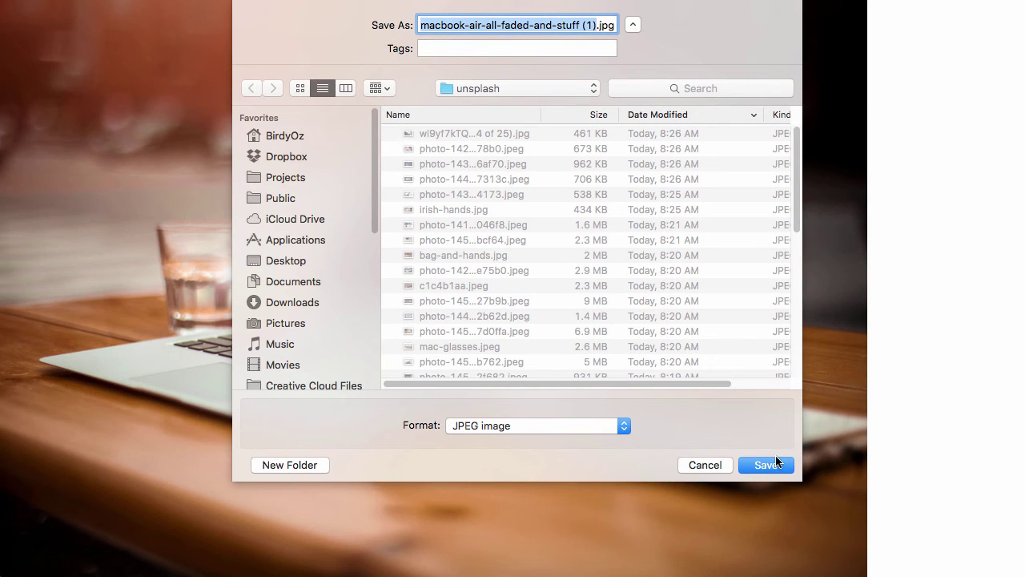
- Save the laptop-on-wooden-table photo into the unsplash folder
left_click(767, 459)
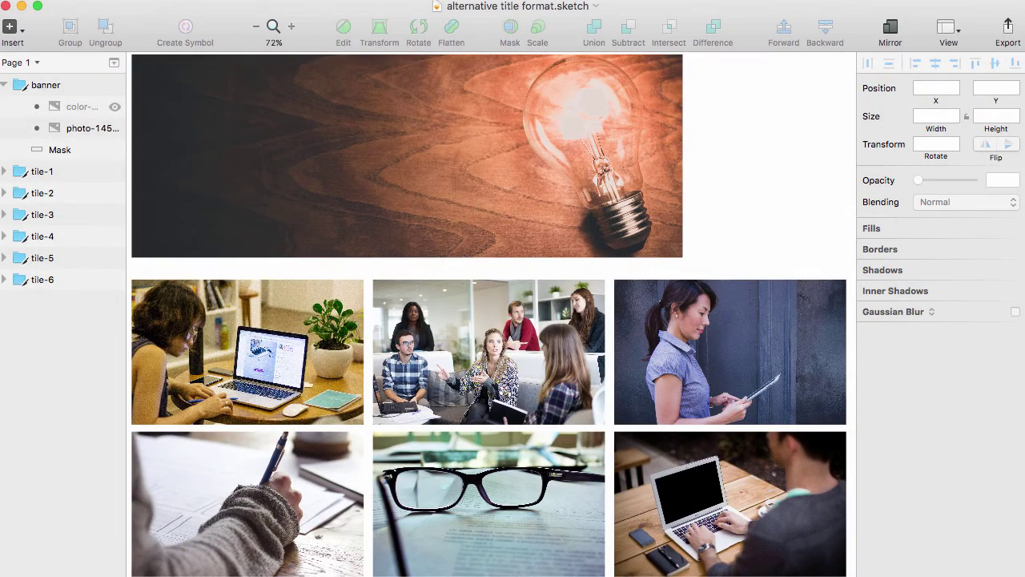
- Check the banner is 950 × 350 px and the first tile 400 × 250 px
left_click(657, 213)
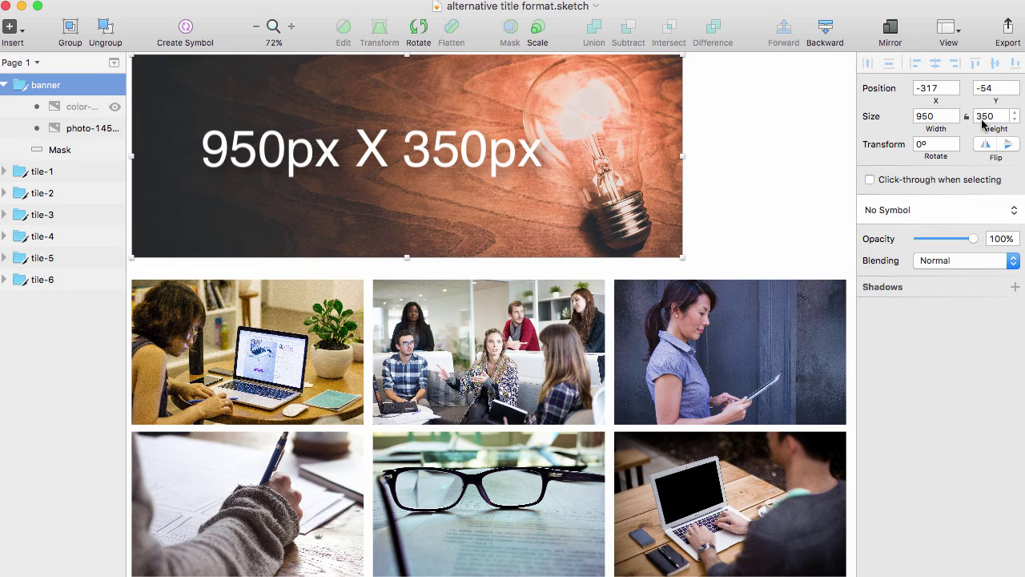
left_click(310, 321)
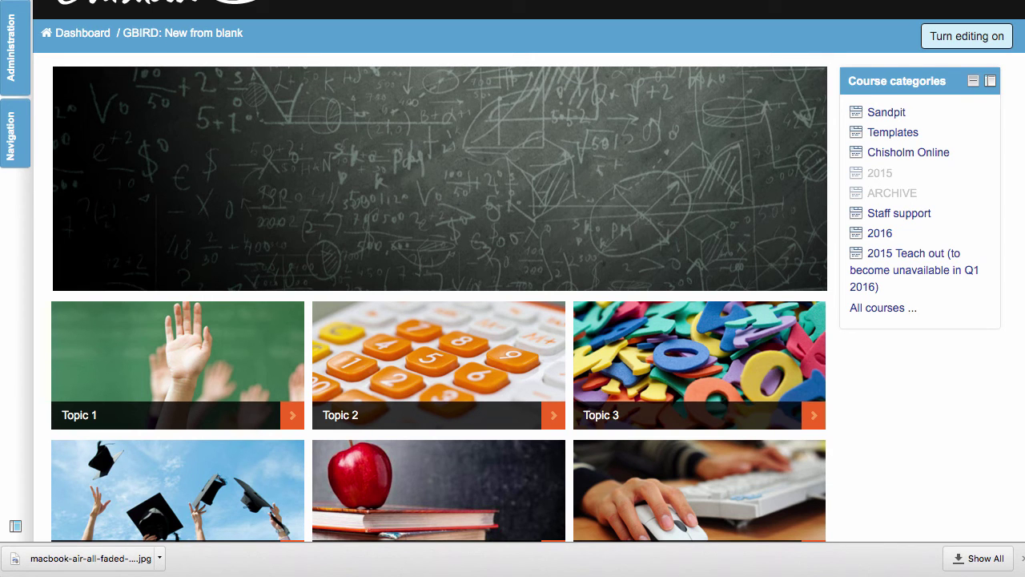
- Turn on editing mode for the New from blank course page
left_click(959, 36)
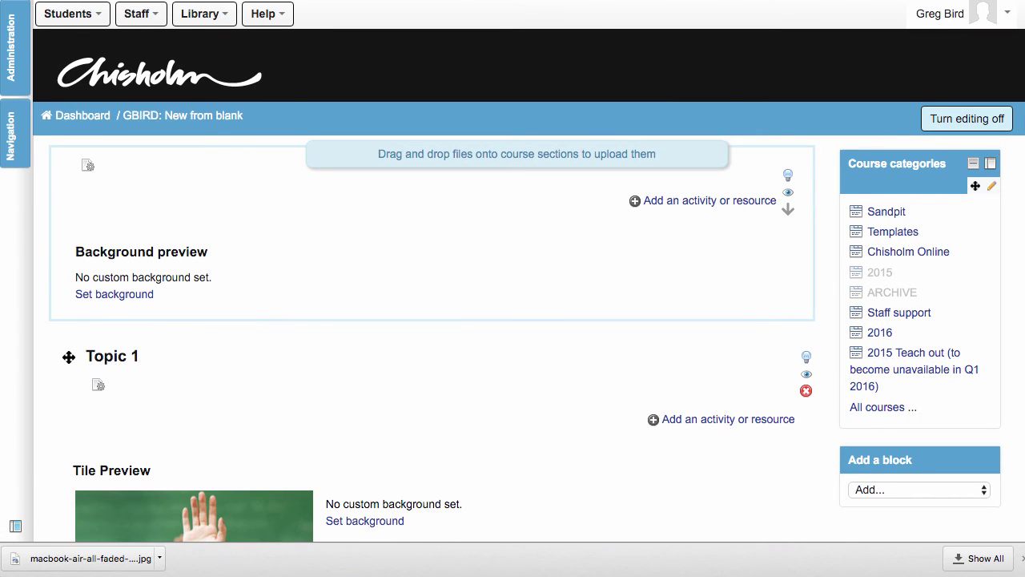
scroll(513, 287, "down", 1)
scroll(1002, 124, "up", 1)
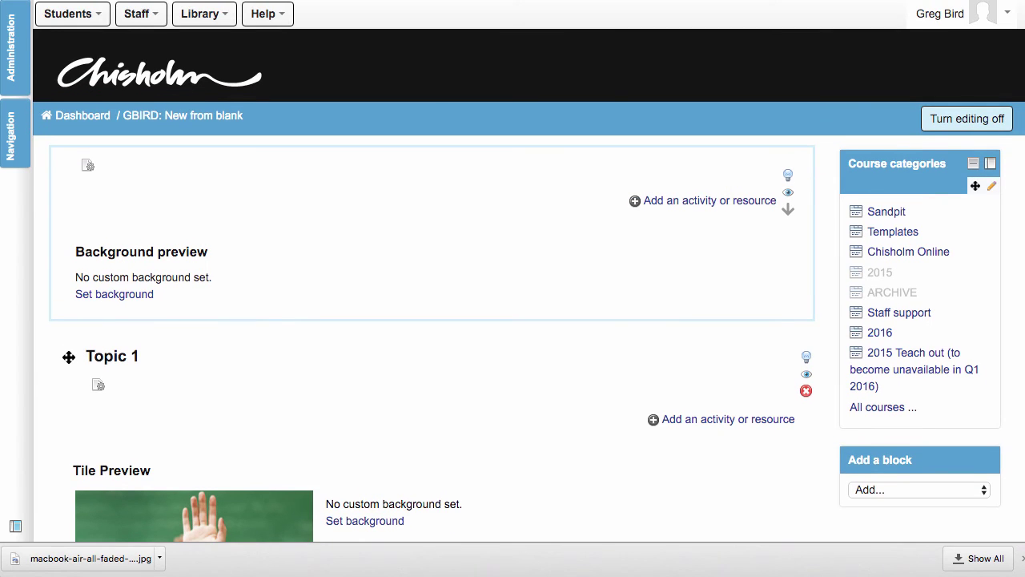
- Upload banner.jpg from the alternative tile format folder and apply it as the course background
left_click(104, 295)
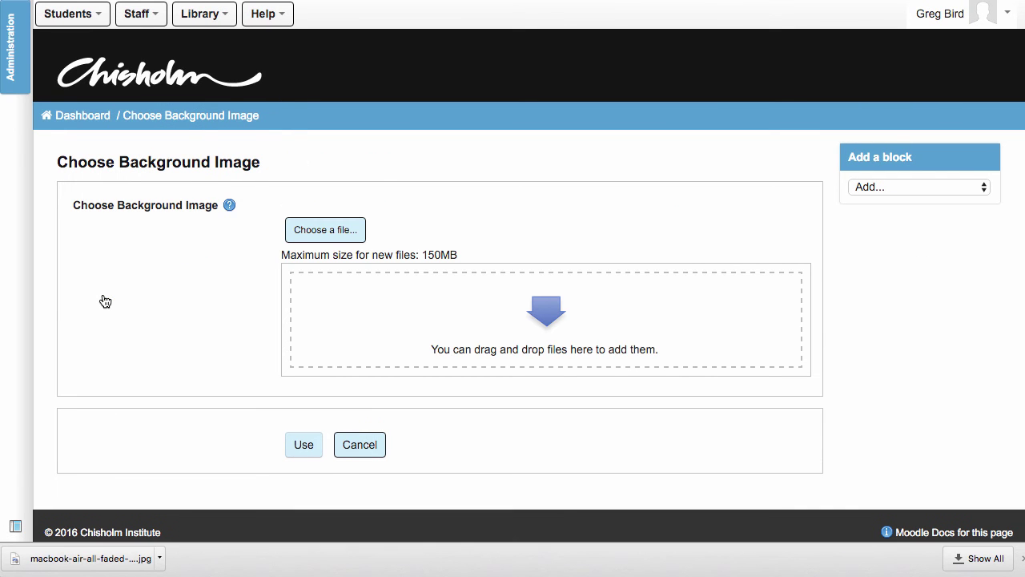
left_click(331, 230)
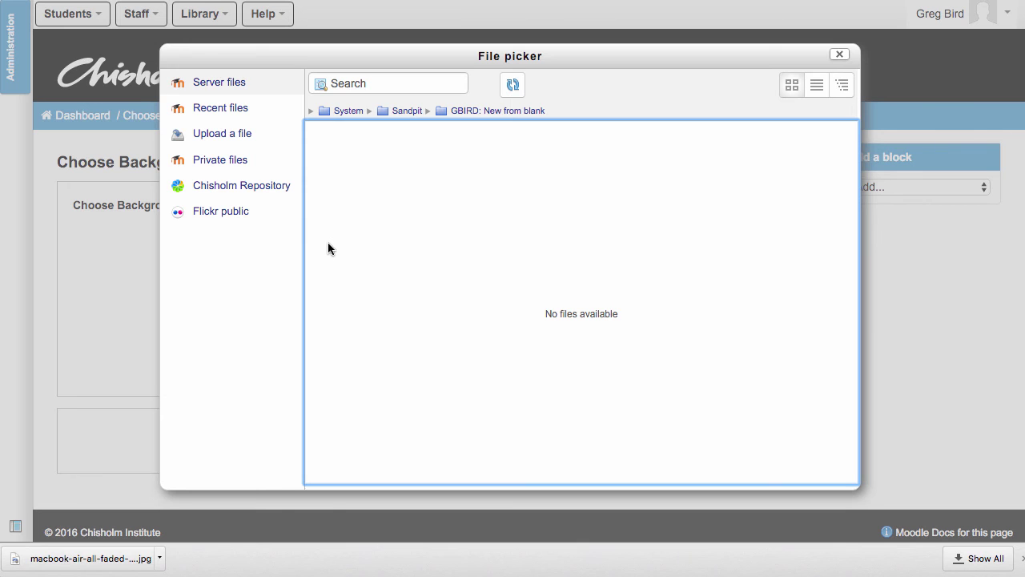
left_click(218, 133)
left_click(556, 191)
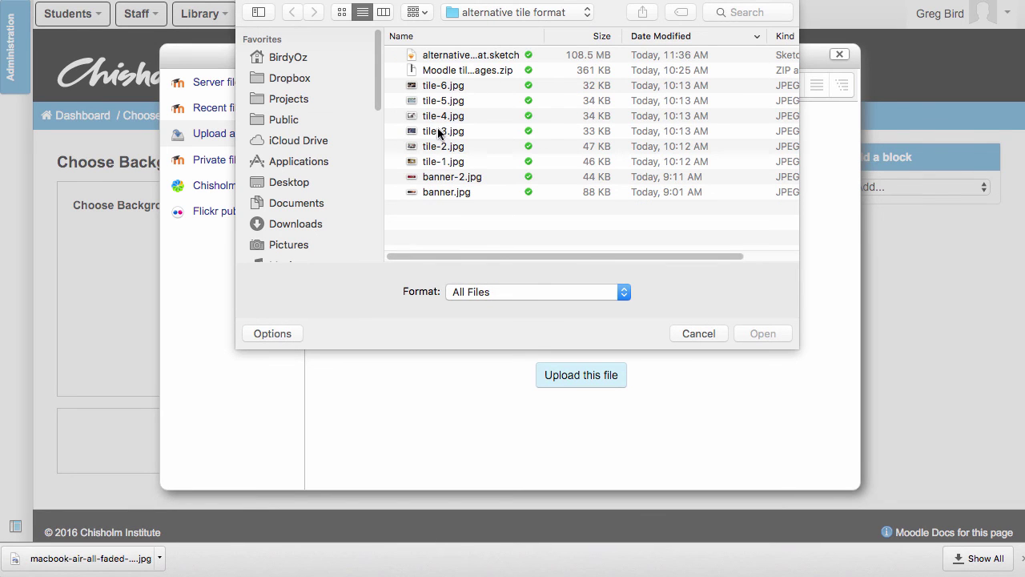
left_click(446, 192)
left_click(757, 333)
left_click(587, 375)
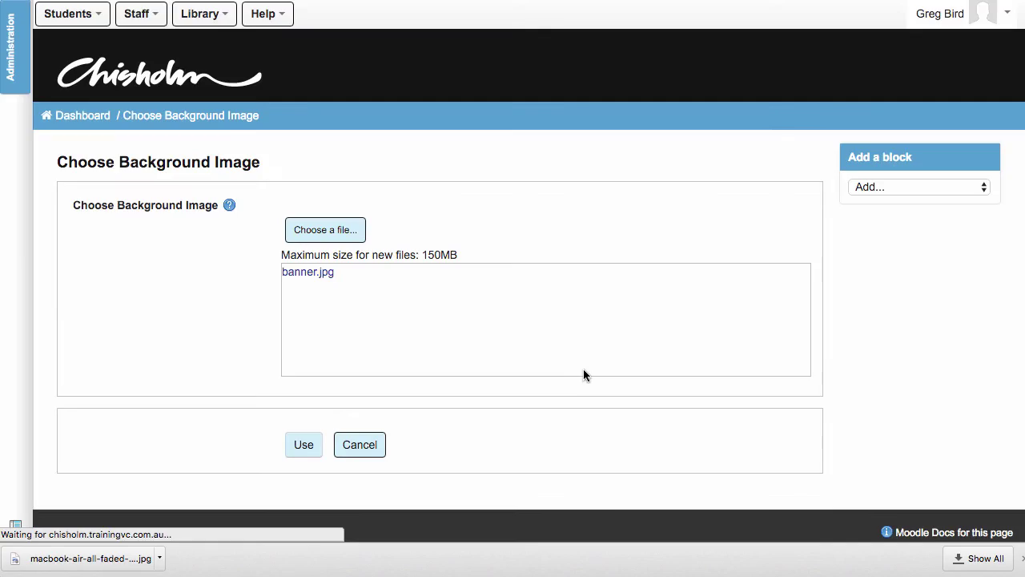
left_click(286, 453)
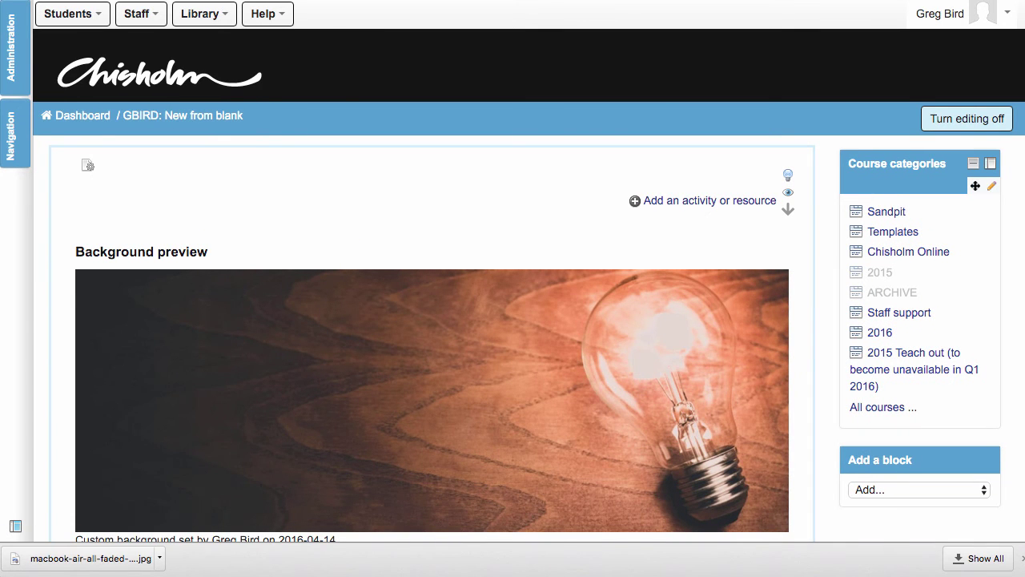
scroll(529, 272, "down", 10)
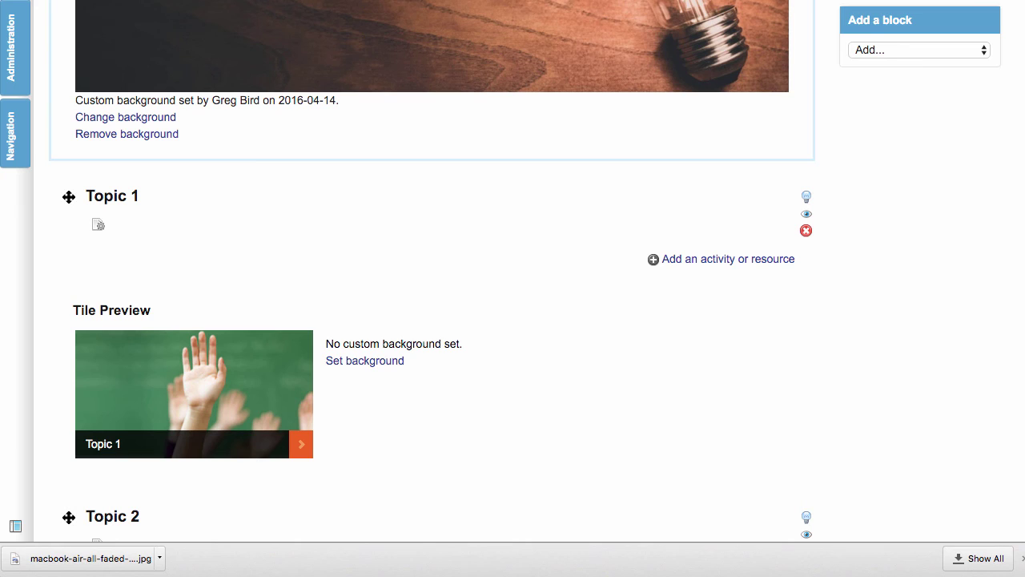
- Upload tile-1.jpg and apply it as the Topic 1 tile's background image
scroll(753, 308, "down", 2)
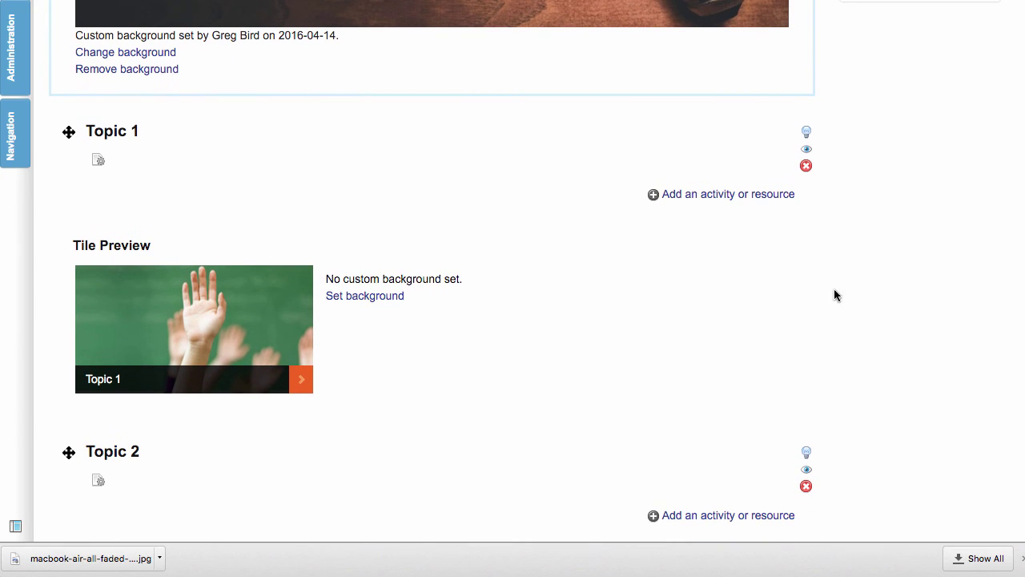
left_click(374, 298)
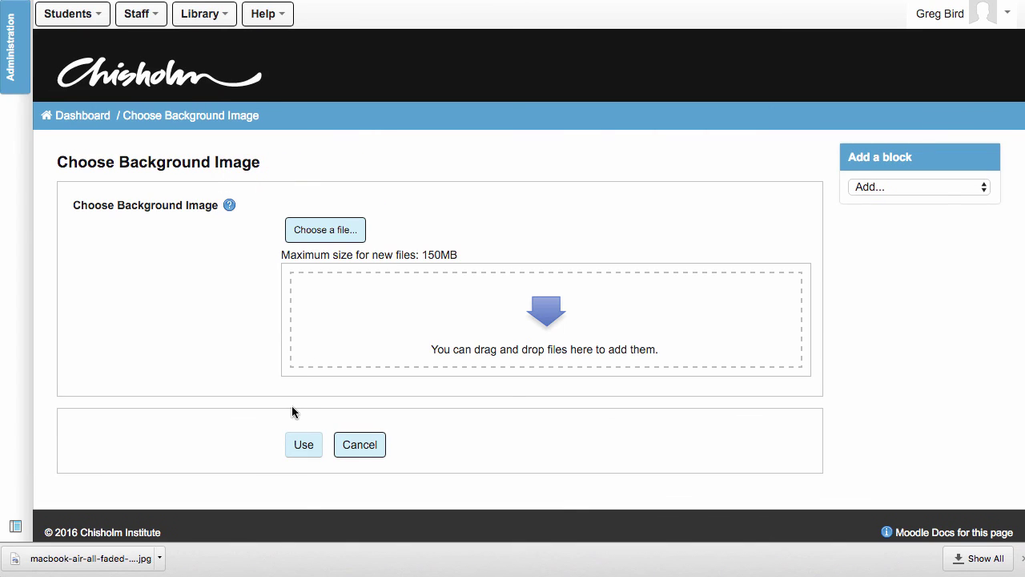
left_click(326, 235)
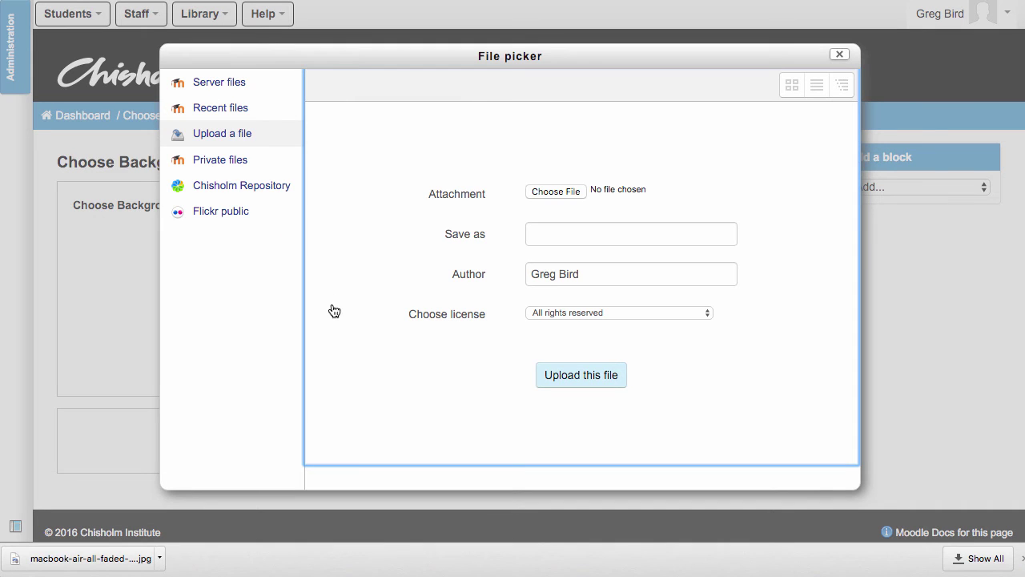
left_click(536, 197)
left_click(439, 161)
left_click(763, 334)
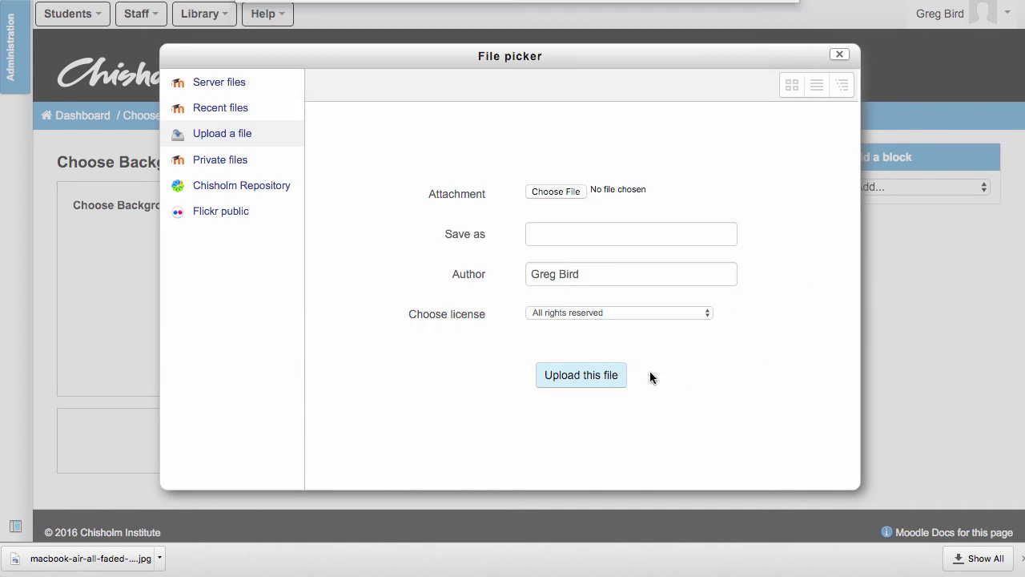
left_click(605, 373)
left_click(302, 447)
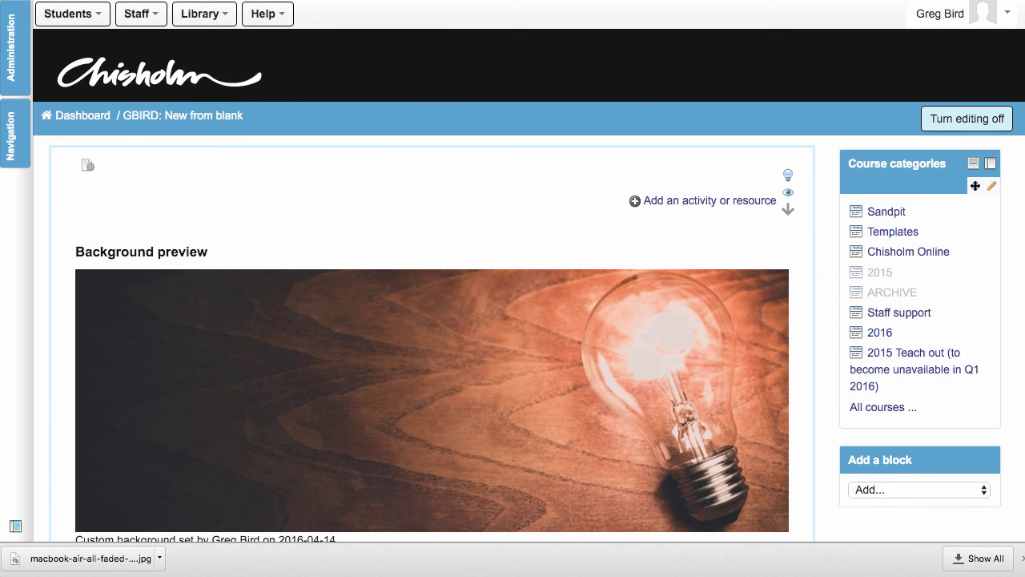
scroll(513, 321, "down", 10)
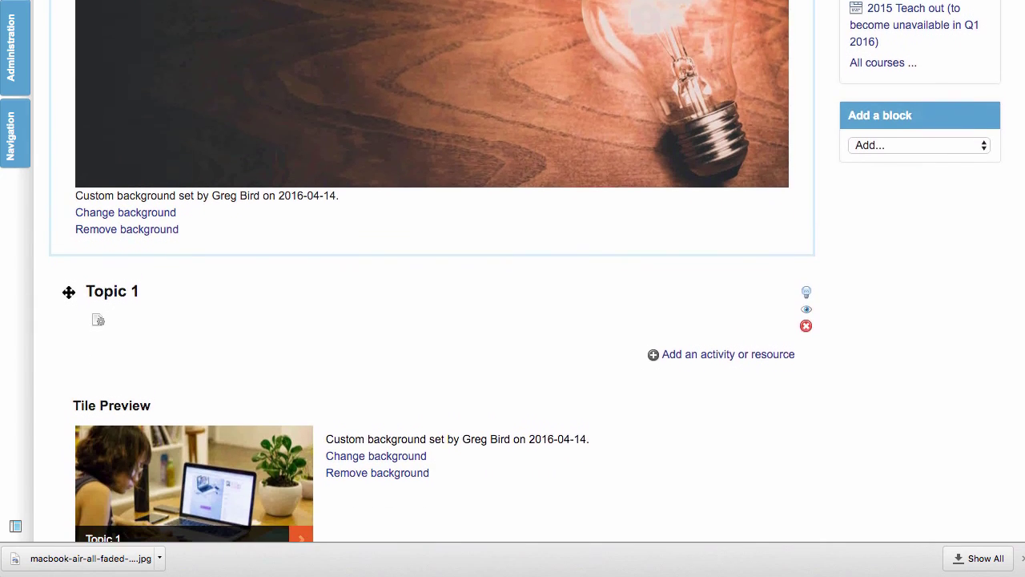